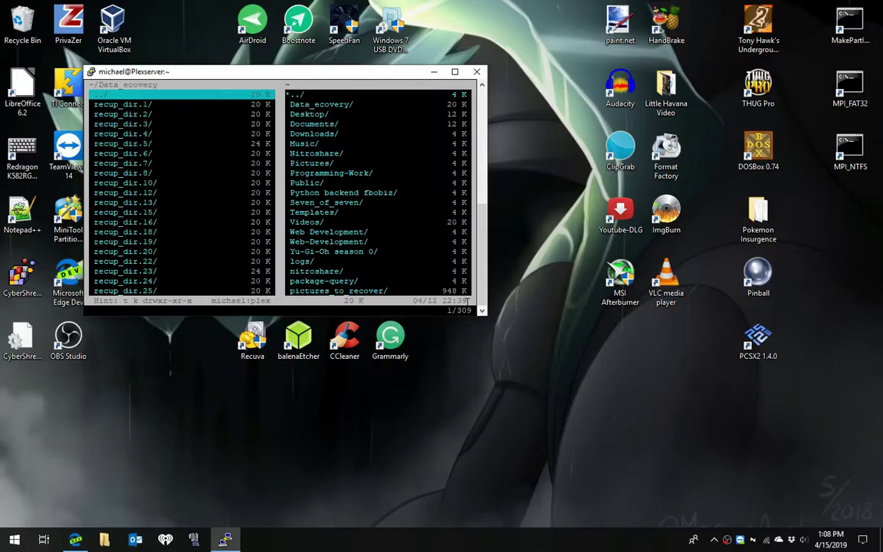
Attempt an undo in vifm and dismiss the nothing-to-undo message.
key(u)
key(Escape)
Return the left pane to the home directory and select the Don McLean American Pie MP3.
key(h)
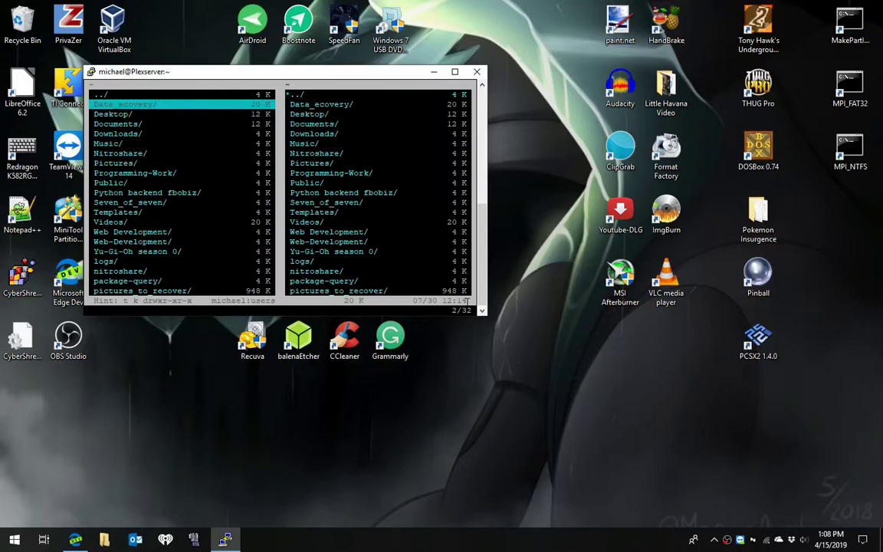
key(Down)
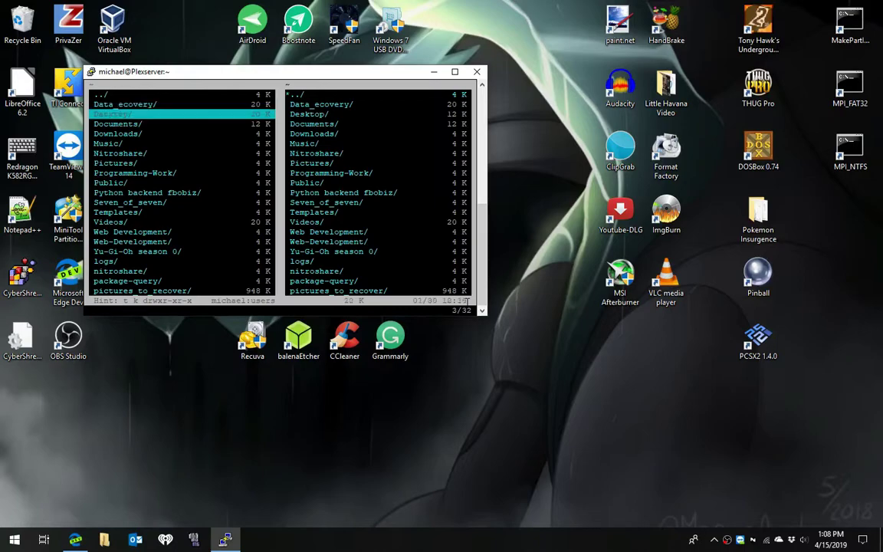
key(Down)
key(Down)
key(Down)
key(Down)
key(Down)
key(Down)
key(Down)
key(Down)
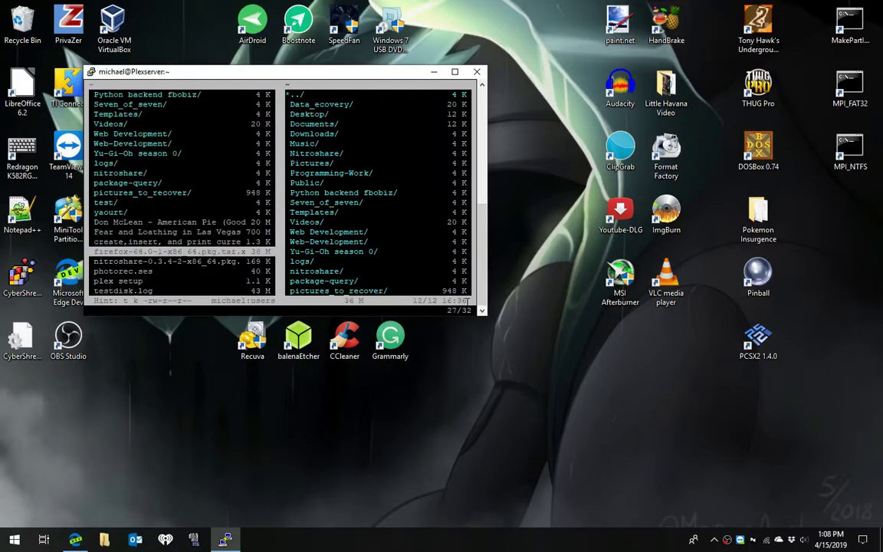
key(Up)
key(Up)
key(Up)
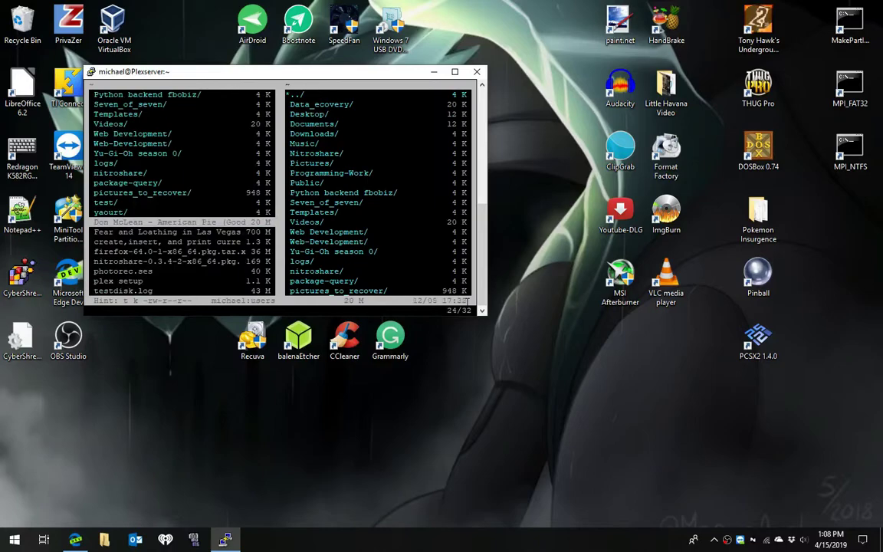
Delete the Don McLean American Pie song file from the home directory.
key(d)
key(d)
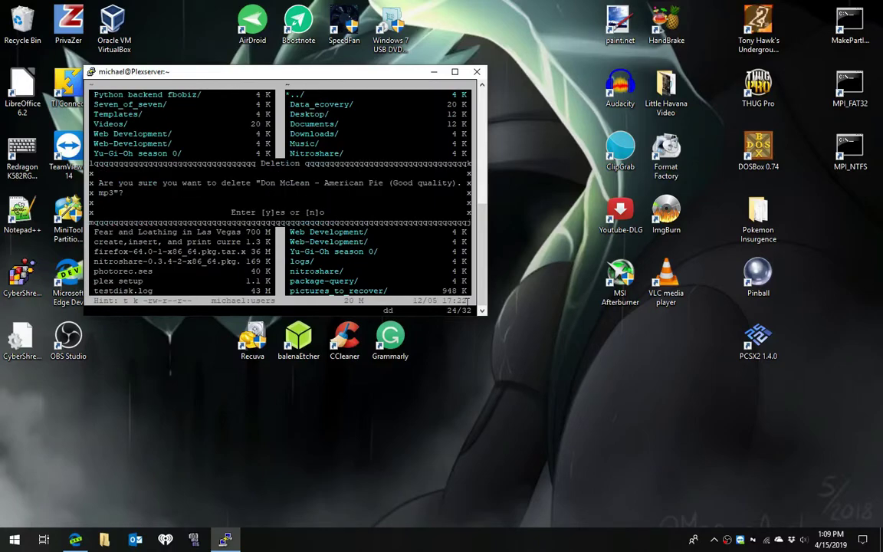
key(y)
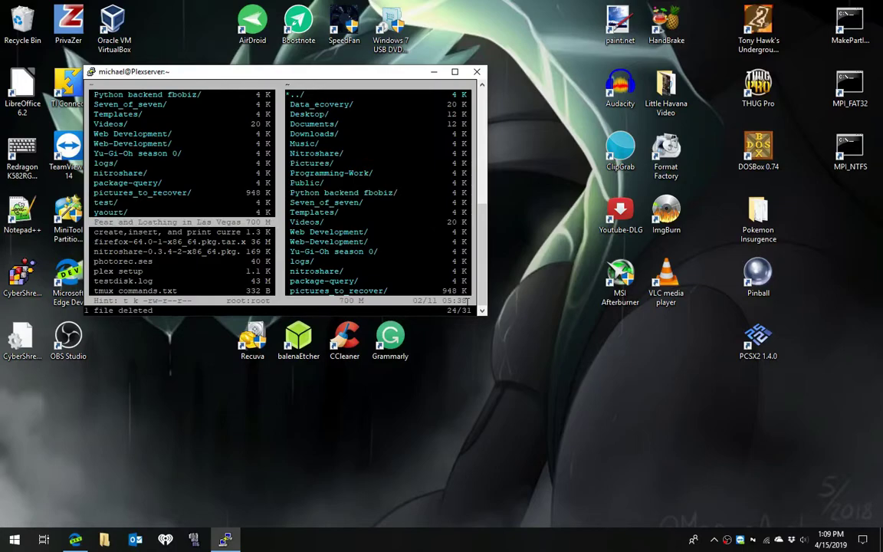
key(Down)
key(Down)
key(Down)
key(Down)
key(Down)
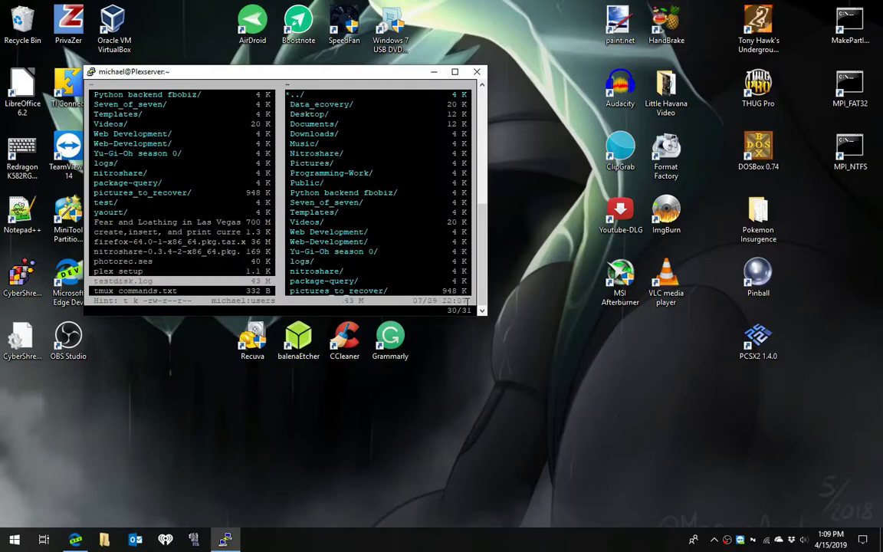
key(Down)
key(Down)
Open the test folder to view its contents, then return to the home directory.
key(Up)
key(Up)
key(Up)
key(Up)
key(Up)
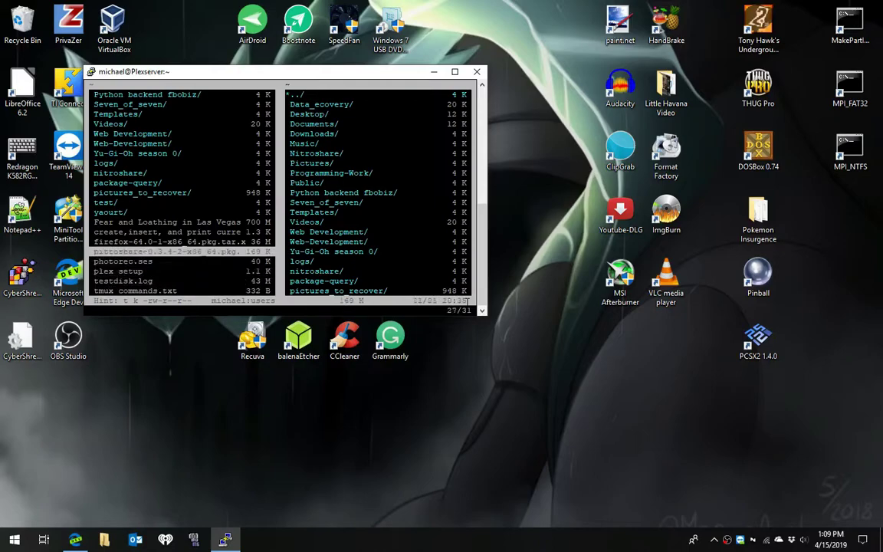
key(Up)
key(Up)
key(Up)
key(Up)
key(Up)
key(Up)
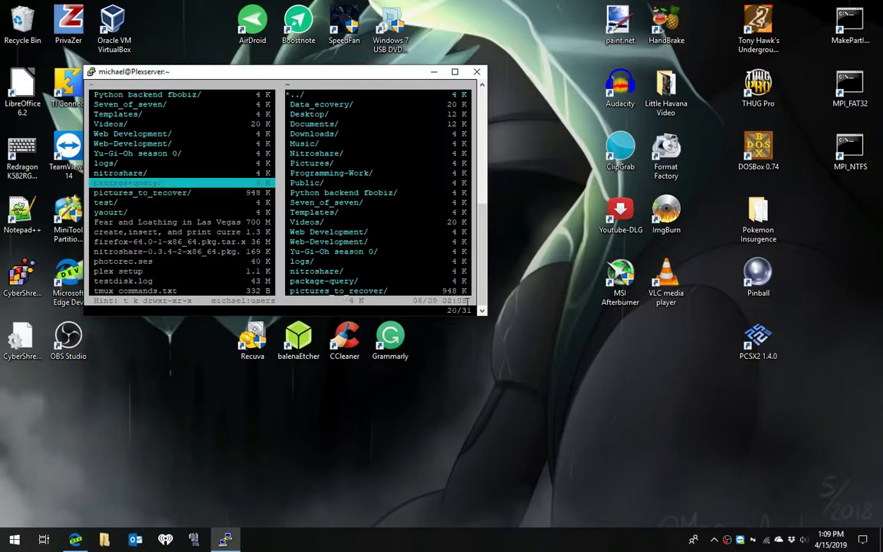
key(Up)
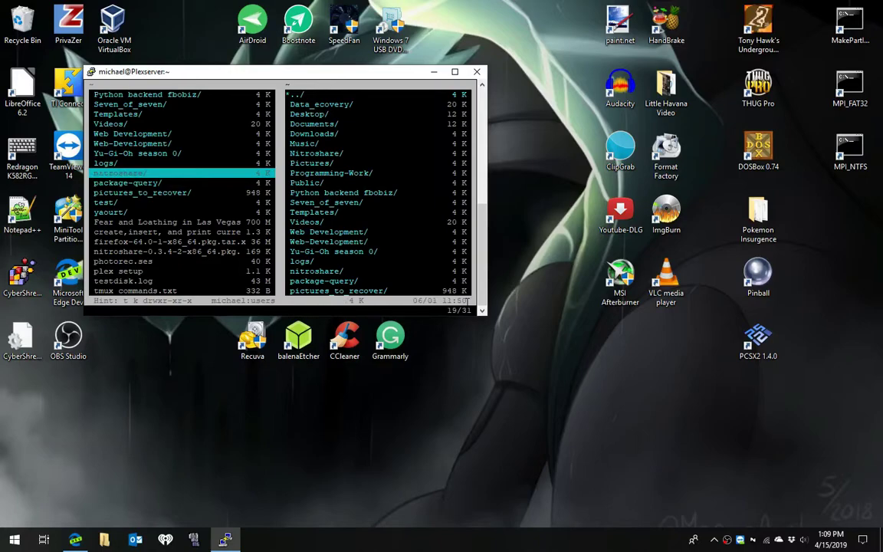
key(Down)
key(Down)
key(Down)
key(Return)
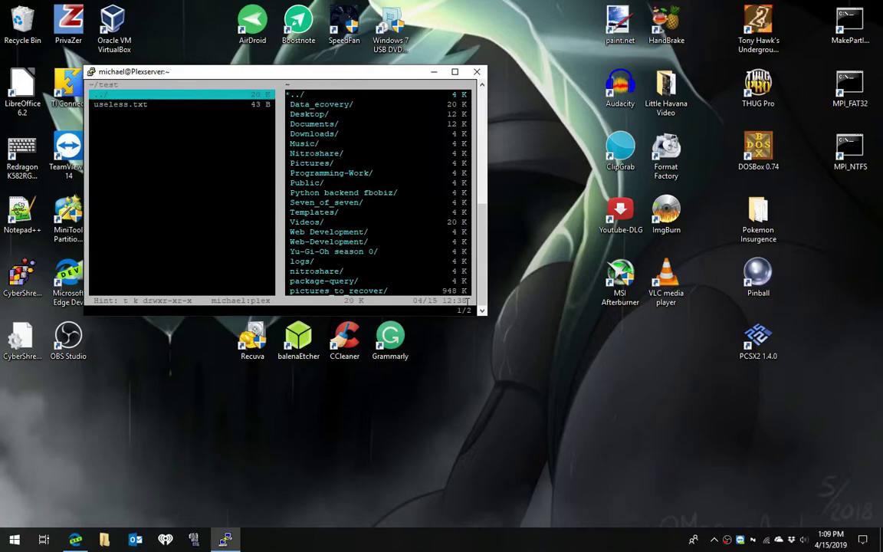
key(Return)
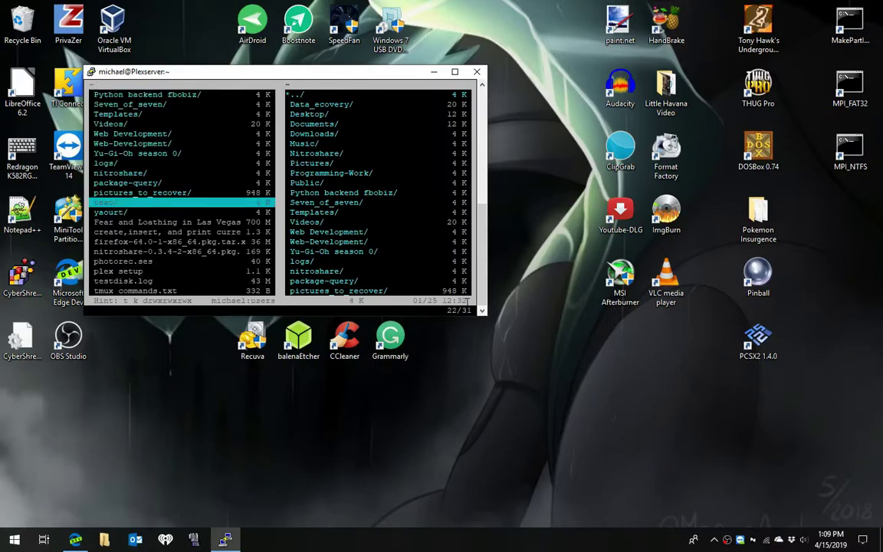
Delete the test folder and its useless.txt, leaving 30 items in the home listing.
key(d)
key(d)
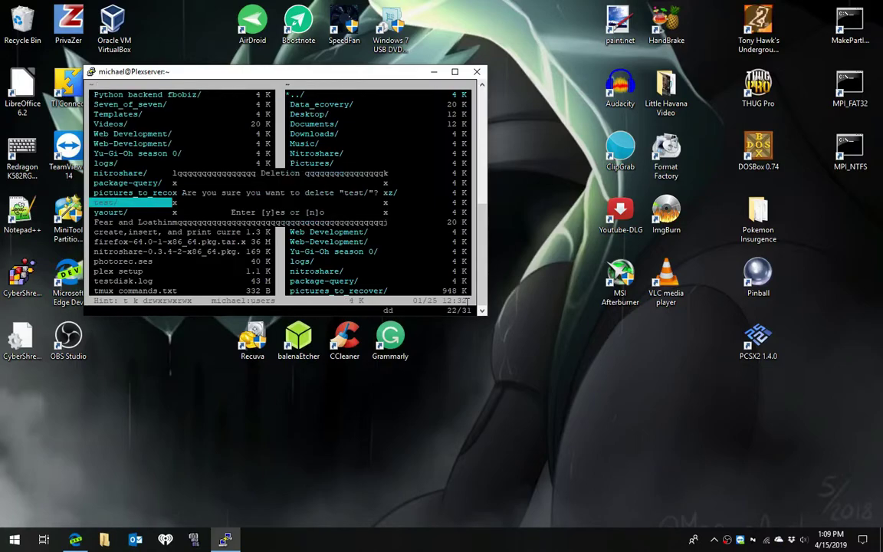
key(y)
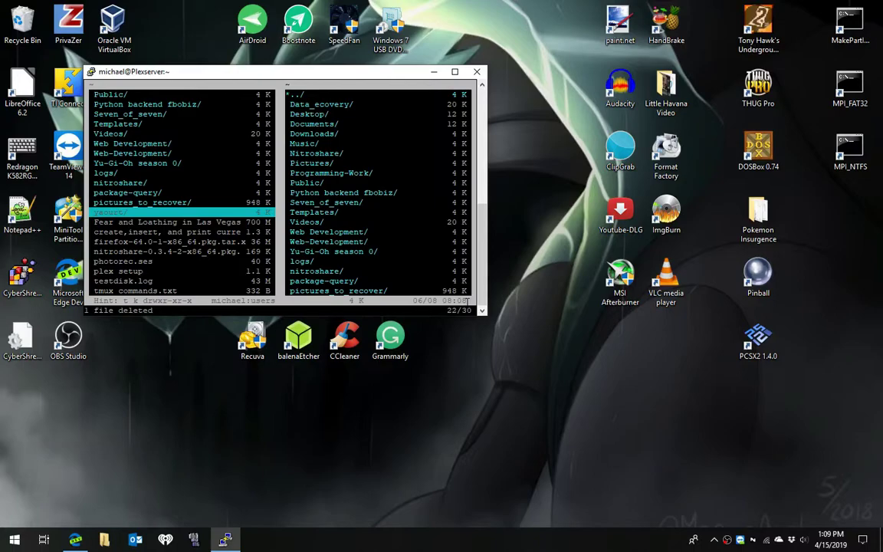
Browse the home directory's folder list, then exit vifm back to the terminal shell prompt.
key(Up)
key(Up)
key(Up)
key(Up)
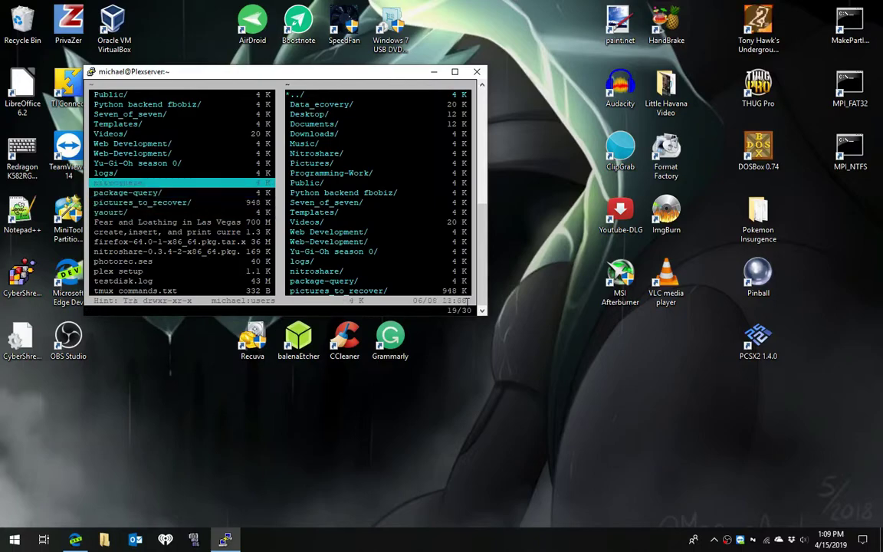
key(Up)
key(Up)
key(Up)
key(Up)
key(Up)
key(Up)
key(Up)
key(Up)
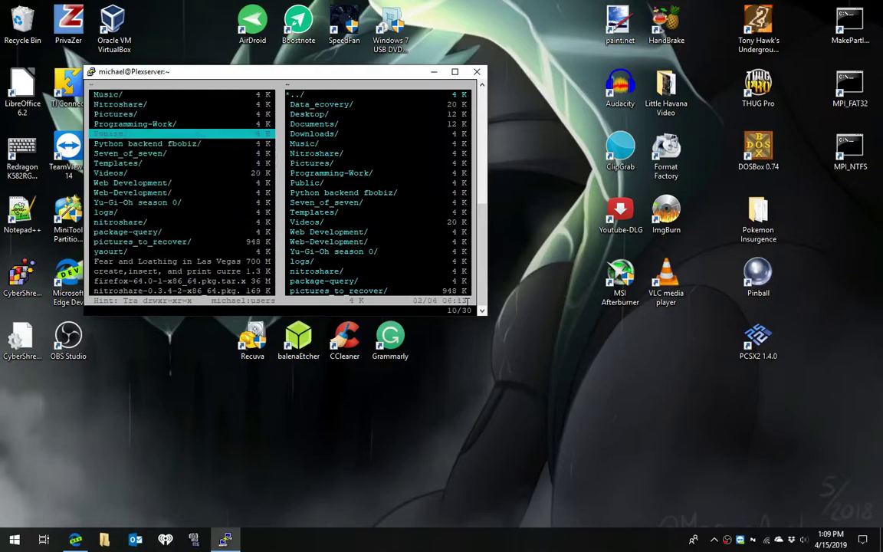
key(Up)
key(Up)
key(Up)
key(Up)
key(Up)
key(Up)
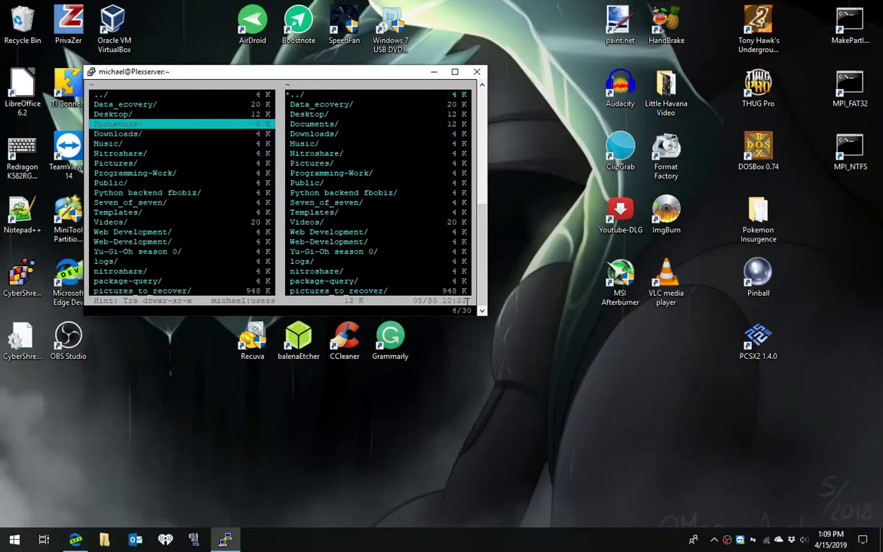
key(Down)
key(Down)
key(Down)
key(Down)
key(Down)
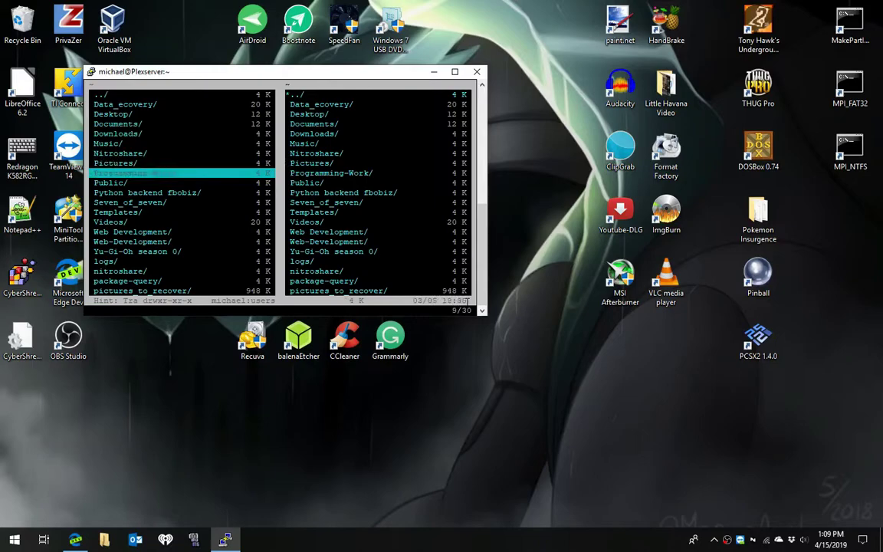
key(Down)
key(Down)
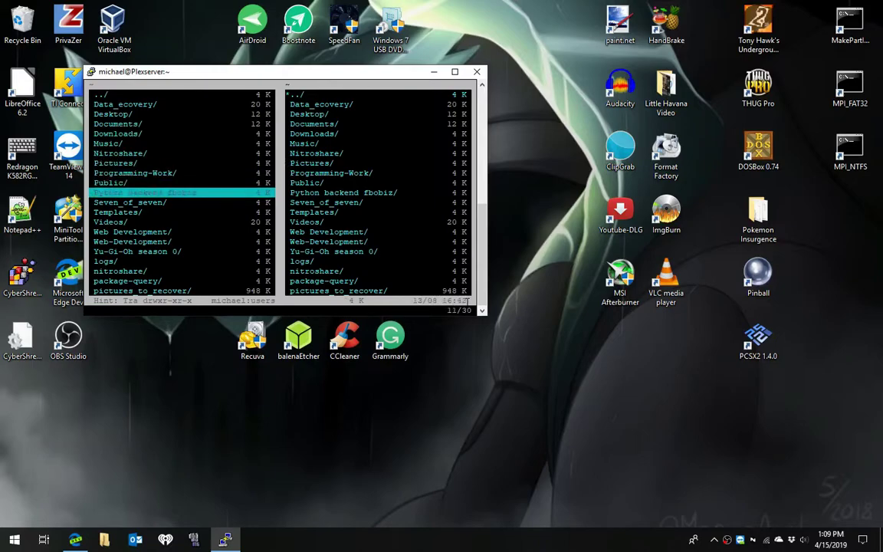
key(Down)
key(Down)
key(Down)
key(Down)
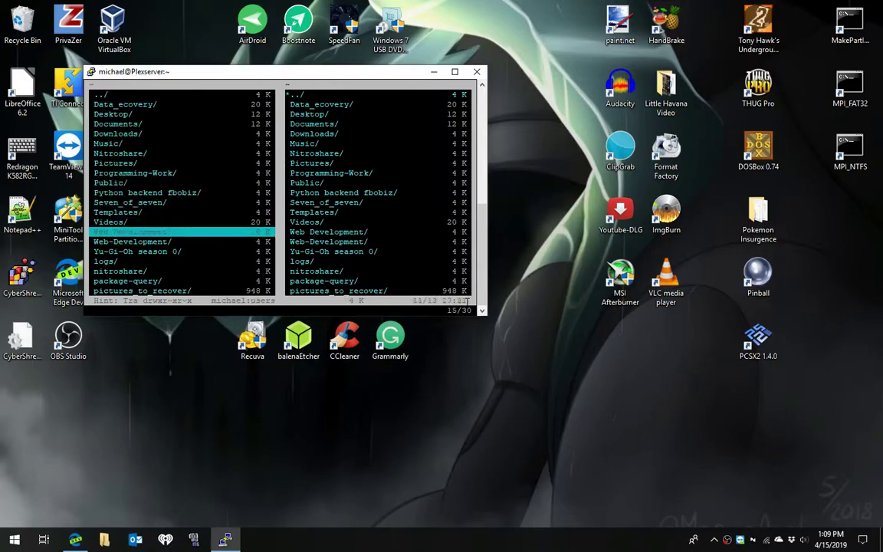
key(Down)
key(Down)
key(Down)
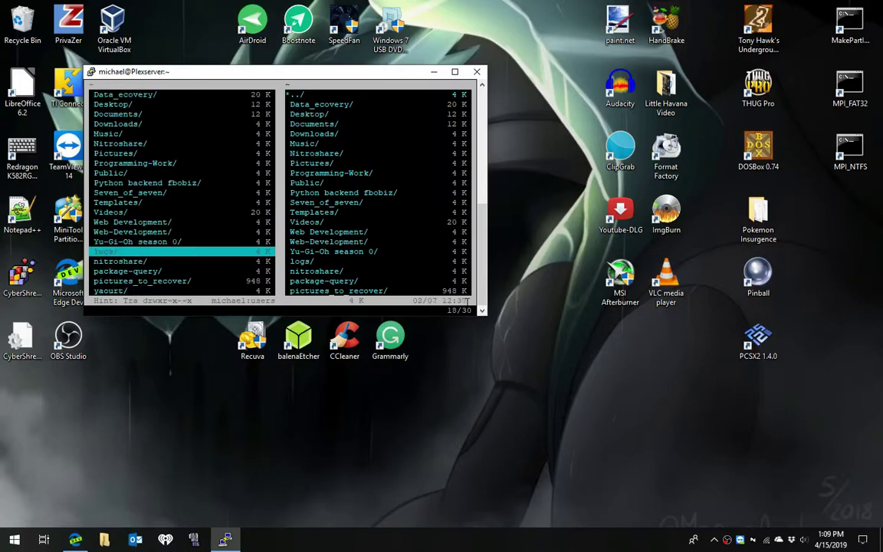
key(Down)
key(Down)
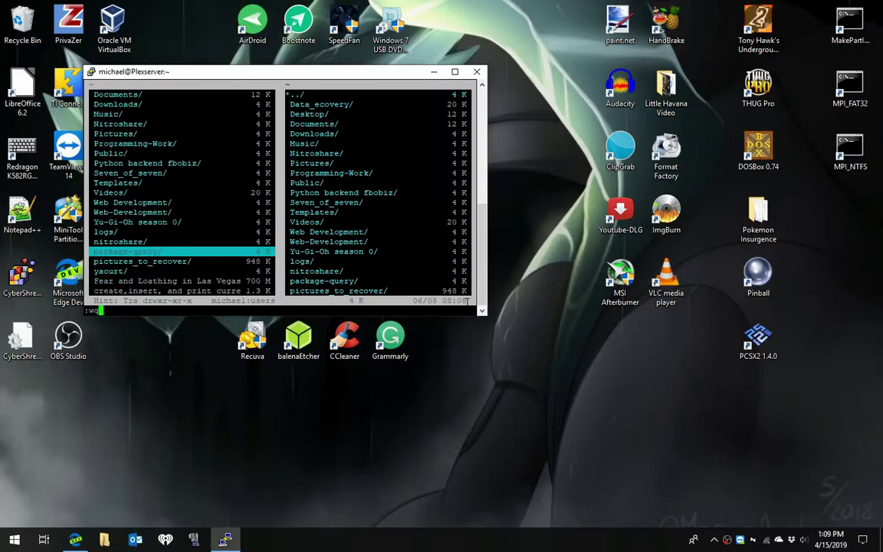
text(:q)
key(Return)
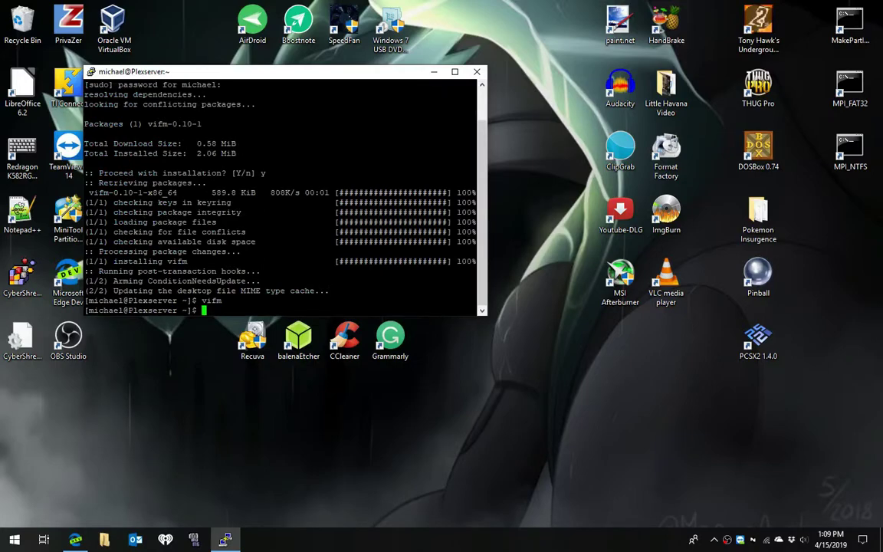